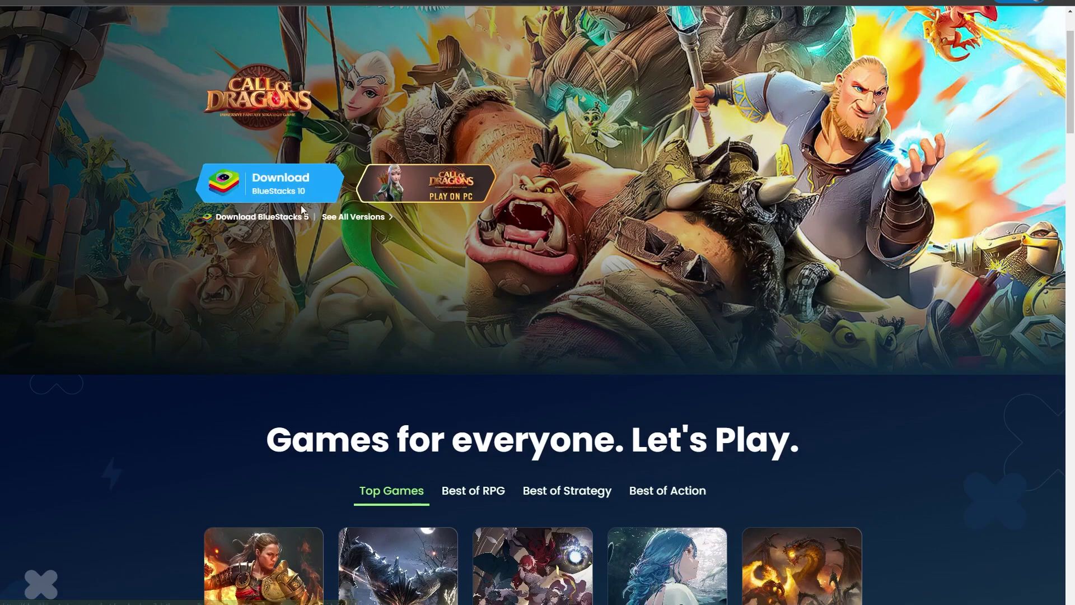
{"action": "scroll", "coordinate": [798, 229], "scroll_direction": "down", "scroll_amount": 2}
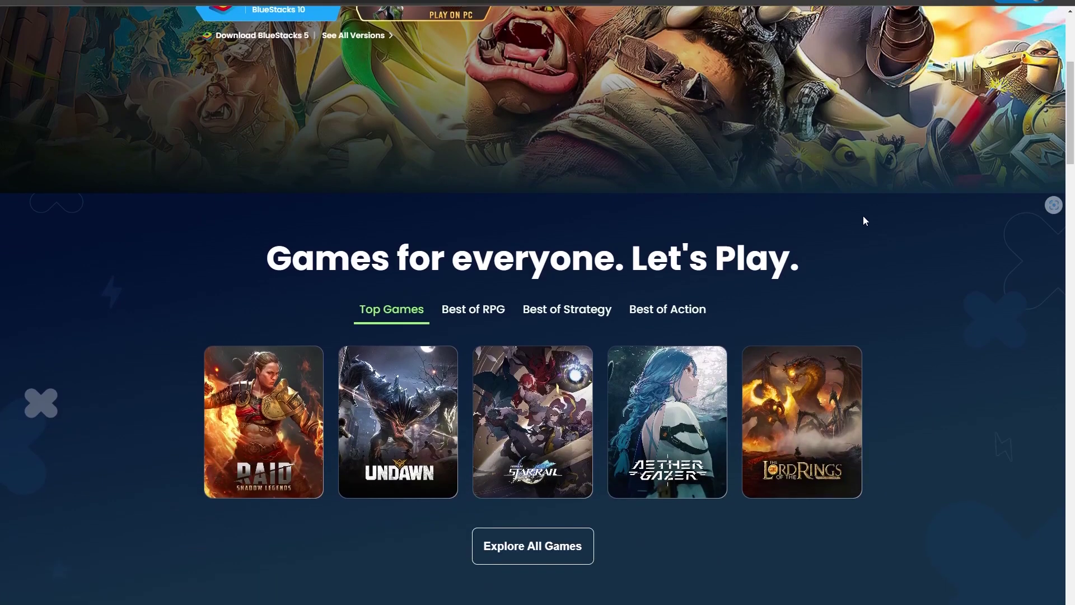
{"action": "scroll", "coordinate": [922, 221], "scroll_direction": "down", "scroll_amount": 2}
{"action": "scroll", "coordinate": [922, 220], "scroll_direction": "down", "scroll_amount": 3}
{"action": "scroll", "coordinate": [922, 220], "scroll_direction": "down", "scroll_amount": 3}
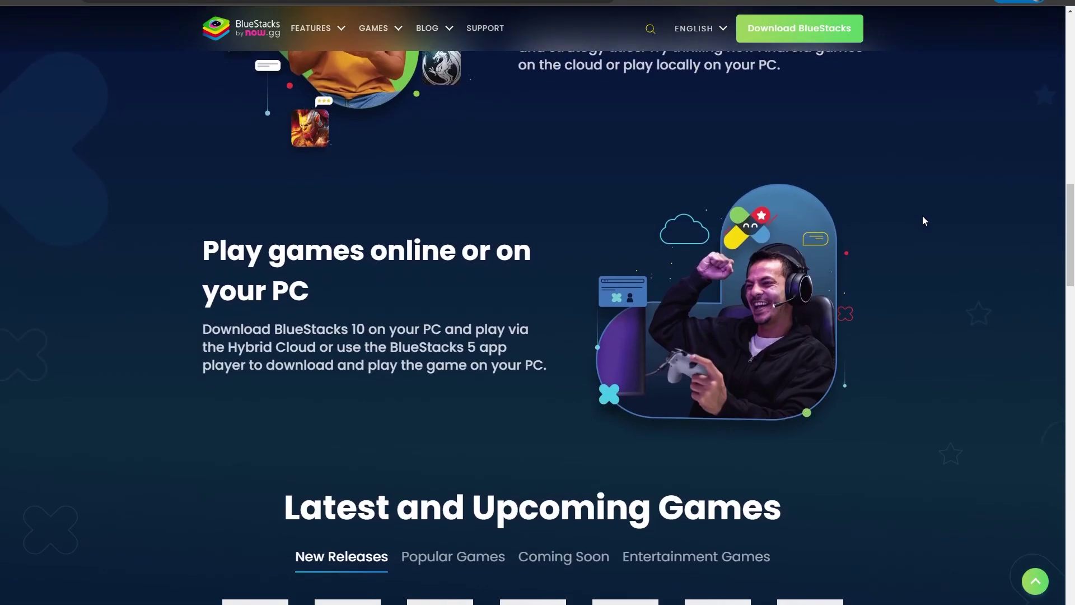
{"action": "scroll", "coordinate": [923, 220], "scroll_direction": "down", "scroll_amount": 2}
{"action": "scroll", "coordinate": [923, 221], "scroll_direction": "down", "scroll_amount": 2}
{"action": "scroll", "coordinate": [923, 220], "scroll_direction": "down", "scroll_amount": 2}
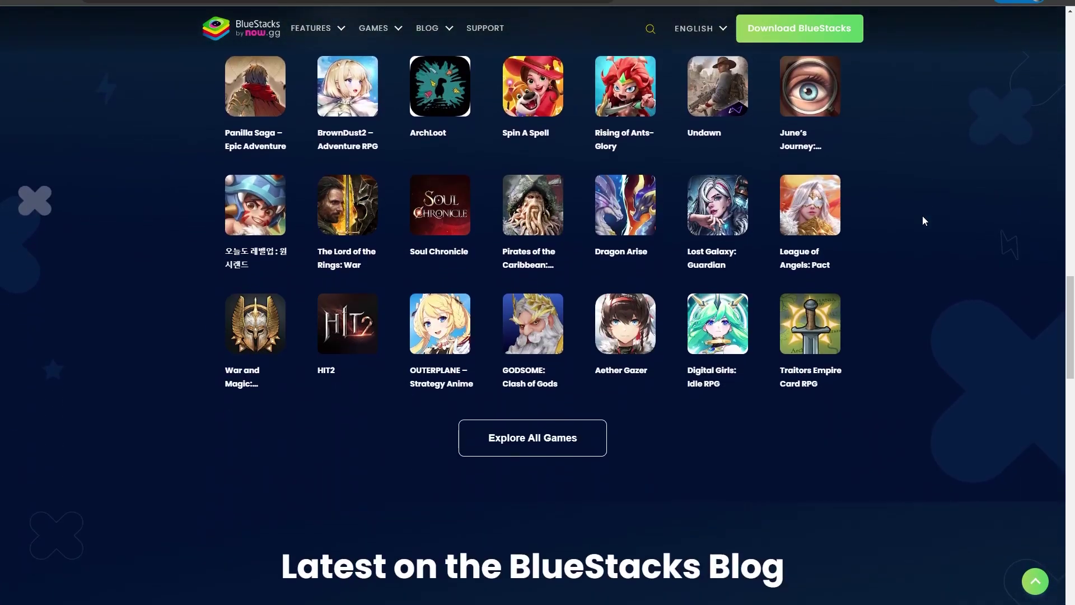
{"action": "scroll", "coordinate": [923, 221], "scroll_direction": "down", "scroll_amount": 2}
{"action": "scroll", "coordinate": [923, 220], "scroll_direction": "up", "scroll_amount": 2}
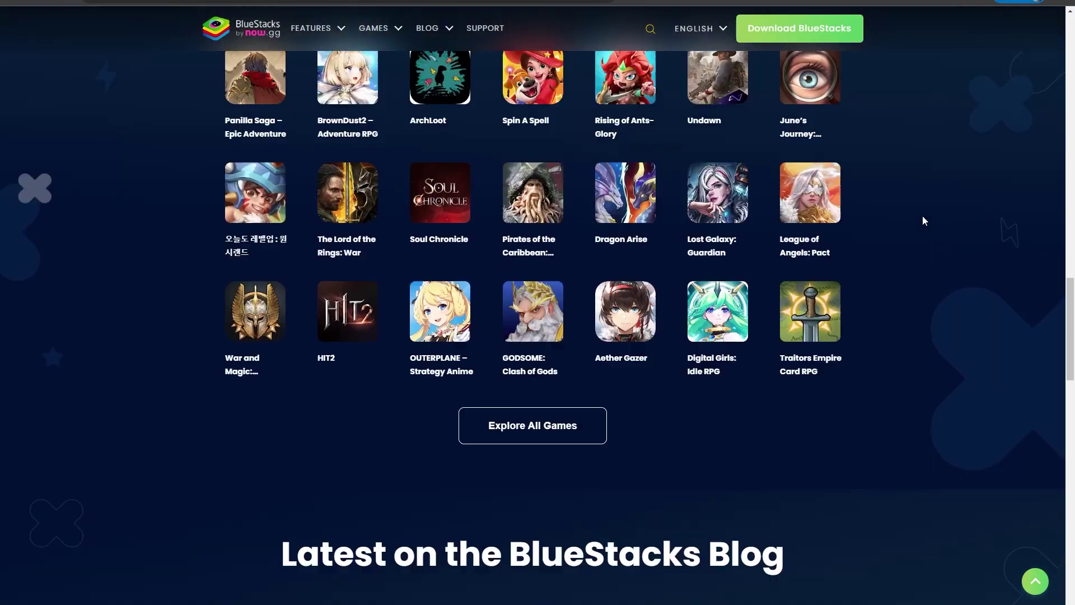
{"action": "scroll", "coordinate": [923, 220], "scroll_direction": "up", "scroll_amount": 3}
{"action": "scroll", "coordinate": [923, 220], "scroll_direction": "up", "scroll_amount": 4}
{"action": "scroll", "coordinate": [922, 220], "scroll_direction": "up", "scroll_amount": 3}
{"action": "scroll", "coordinate": [922, 220], "scroll_direction": "up", "scroll_amount": 3}
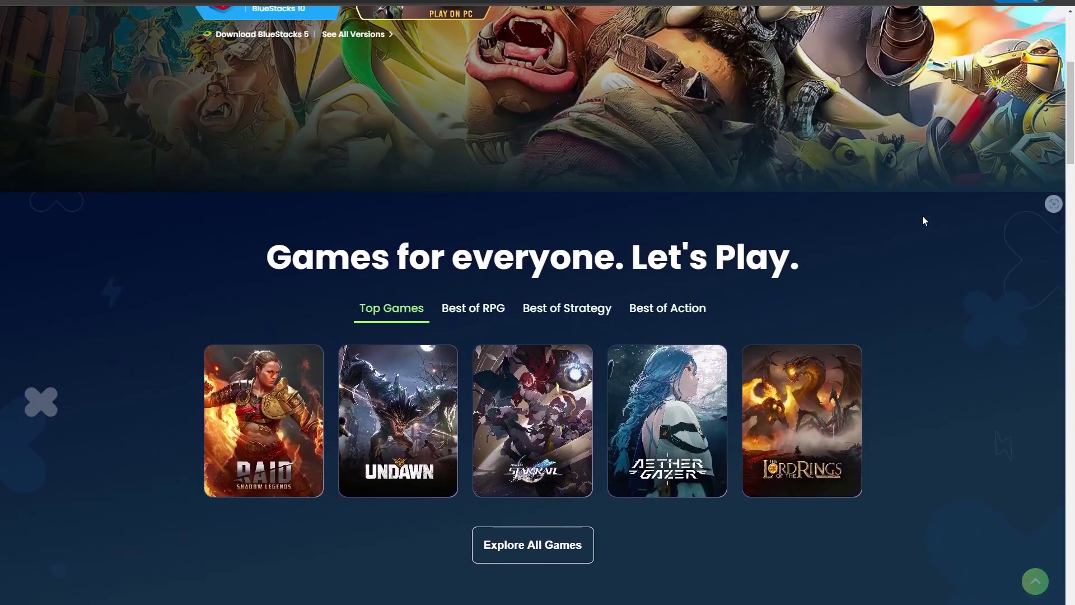
{"action": "scroll", "coordinate": [923, 220], "scroll_direction": "up", "scroll_amount": 2}
{"action": "scroll", "coordinate": [922, 220], "scroll_direction": "up", "scroll_amount": 1}
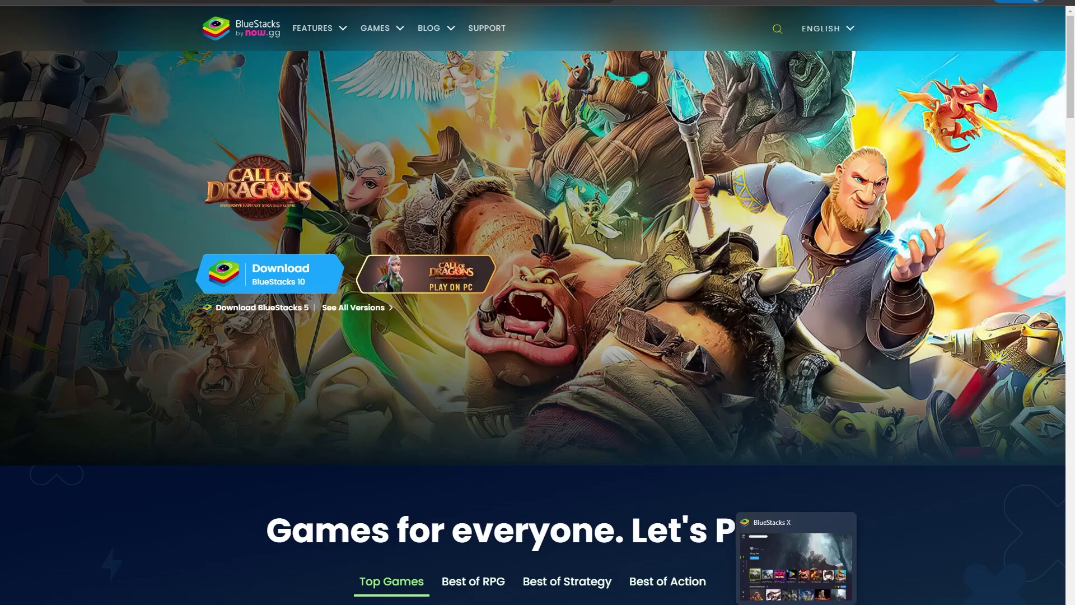
Search BlueStacks X for "whatsapp" and install WhatsApp Messenger in the App Player.
{"action": "left_click", "coordinate": [799, 563]}
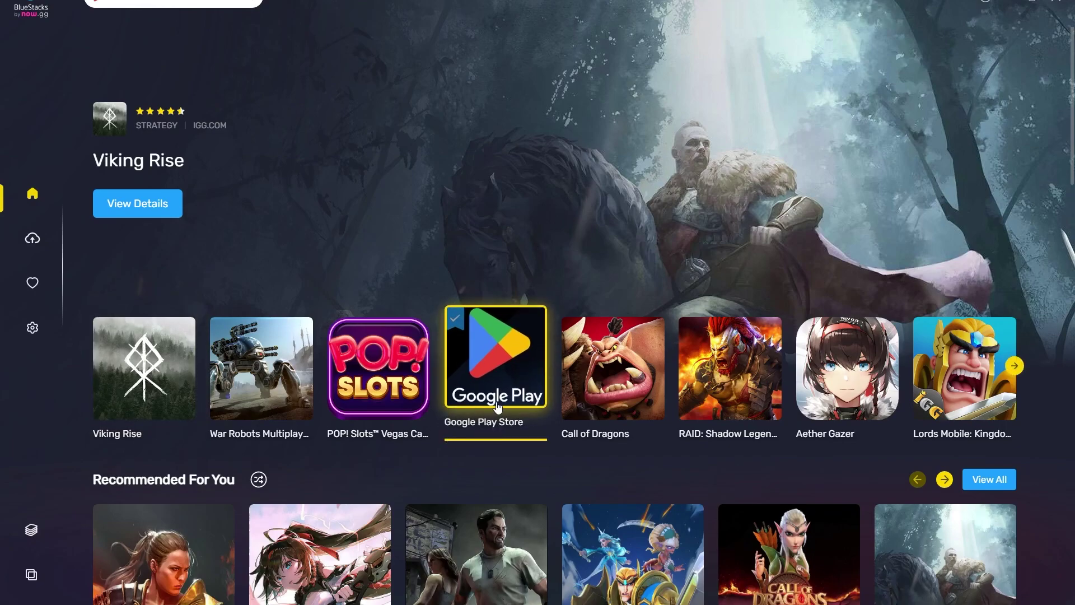
{"action": "left_click", "coordinate": [181, 4]}
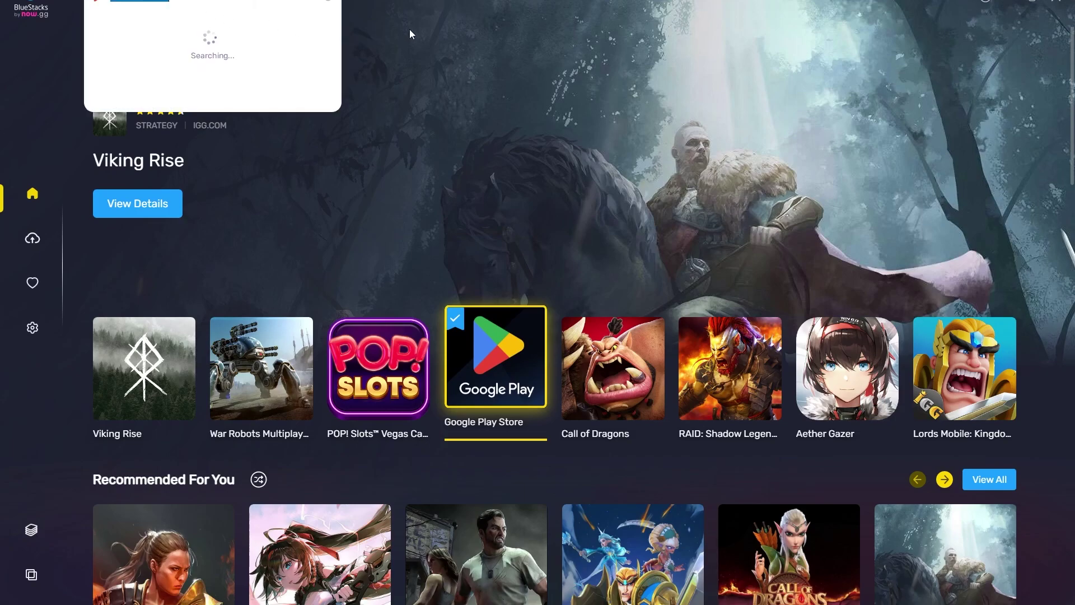
{"action": "key", "text": "Return"}
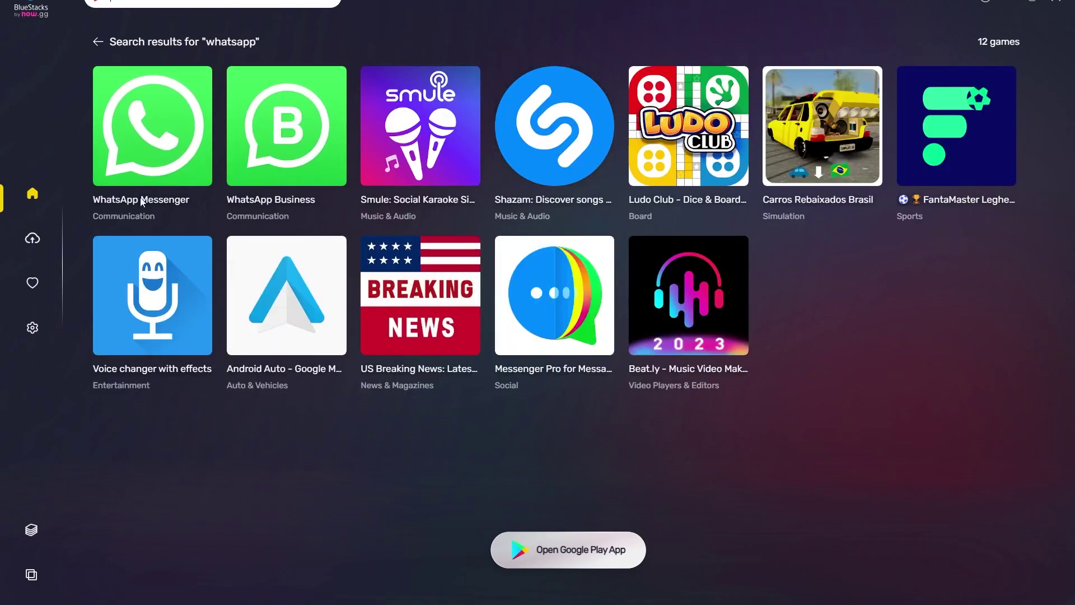
{"action": "left_click", "coordinate": [139, 168]}
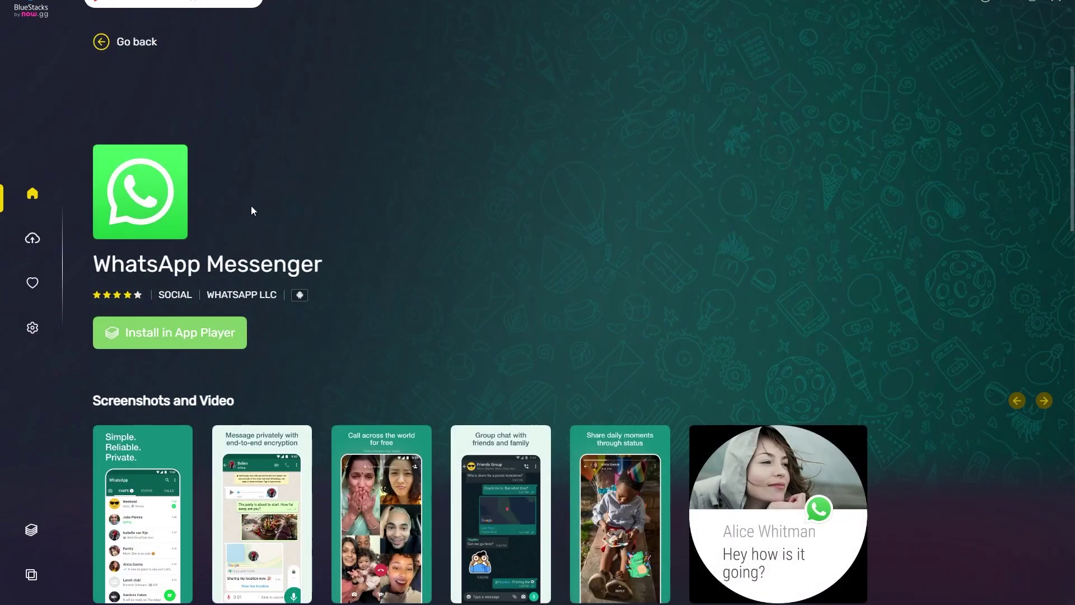
{"action": "left_click", "coordinate": [172, 348]}
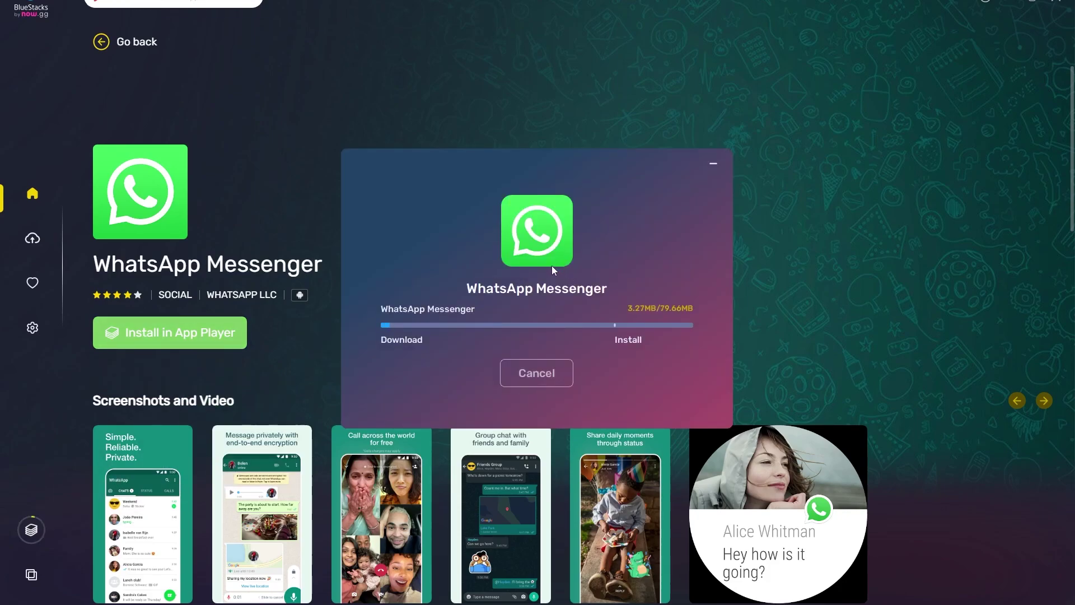
{"action": "scroll", "coordinate": [636, 227], "scroll_direction": "down", "scroll_amount": 2}
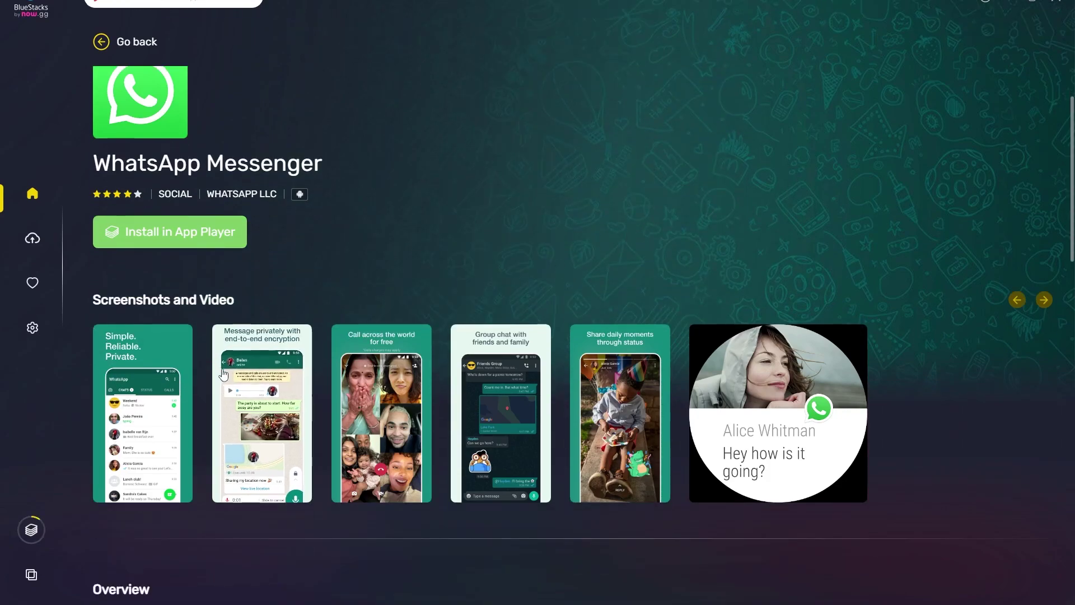
{"action": "scroll", "coordinate": [258, 371], "scroll_direction": "down", "scroll_amount": 1}
{"action": "left_click", "coordinate": [257, 370]}
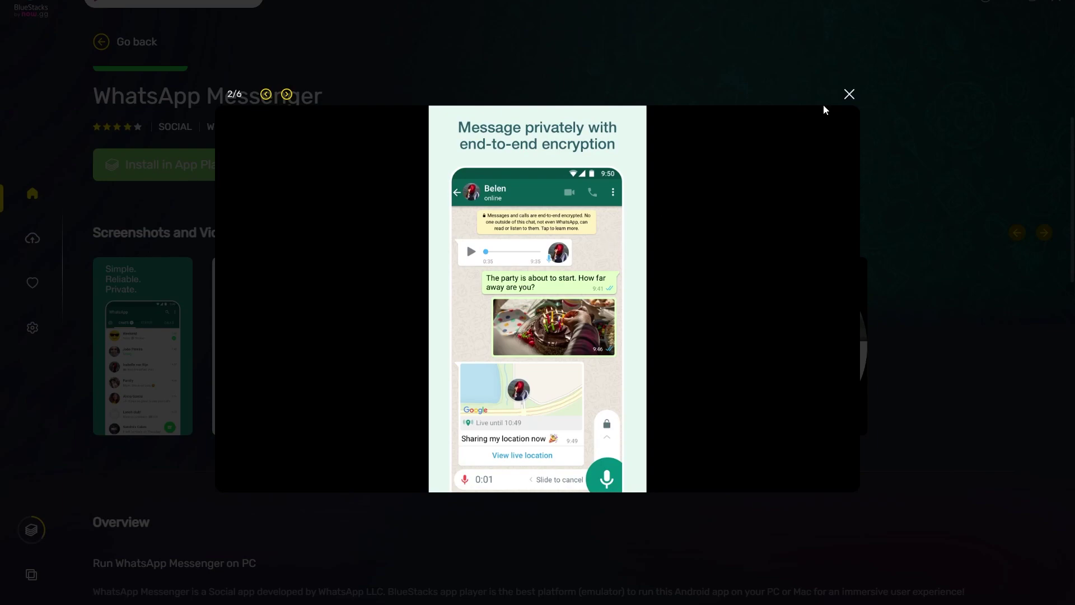
{"action": "left_click", "coordinate": [847, 98]}
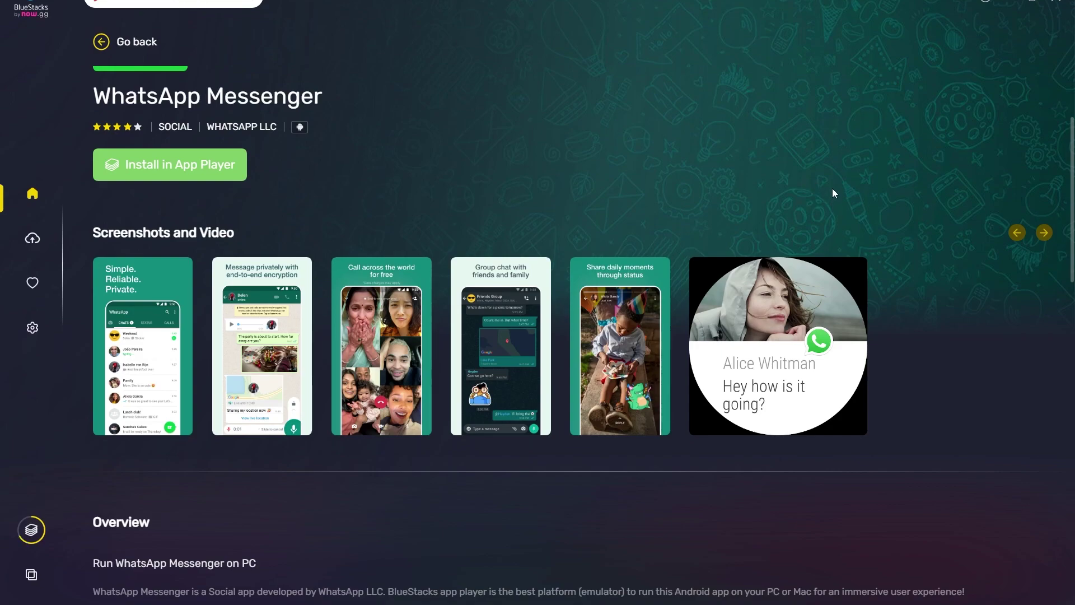
{"action": "key", "text": "alt+Tab"}
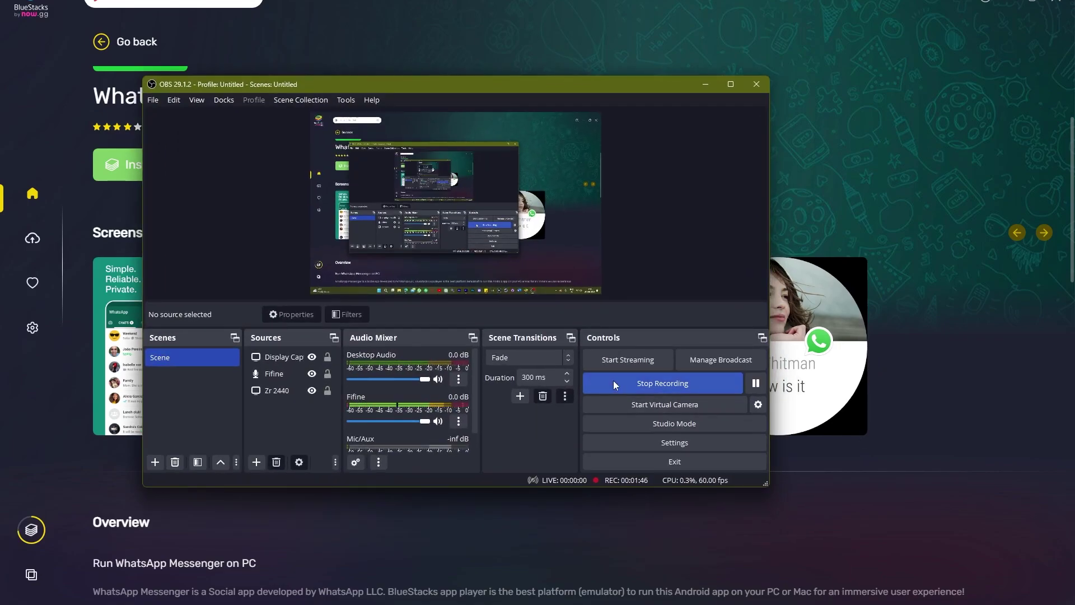